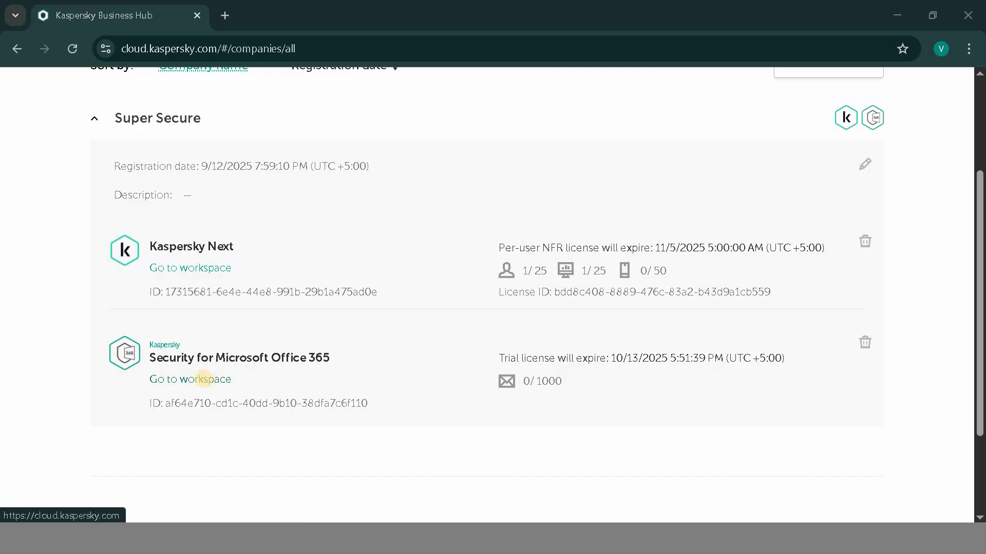
Open the Security for Microsoft Office 365 workspace, view the sign-in page for granting Microsoft Office 365 access and return to the Information panel
left_click(204, 384)
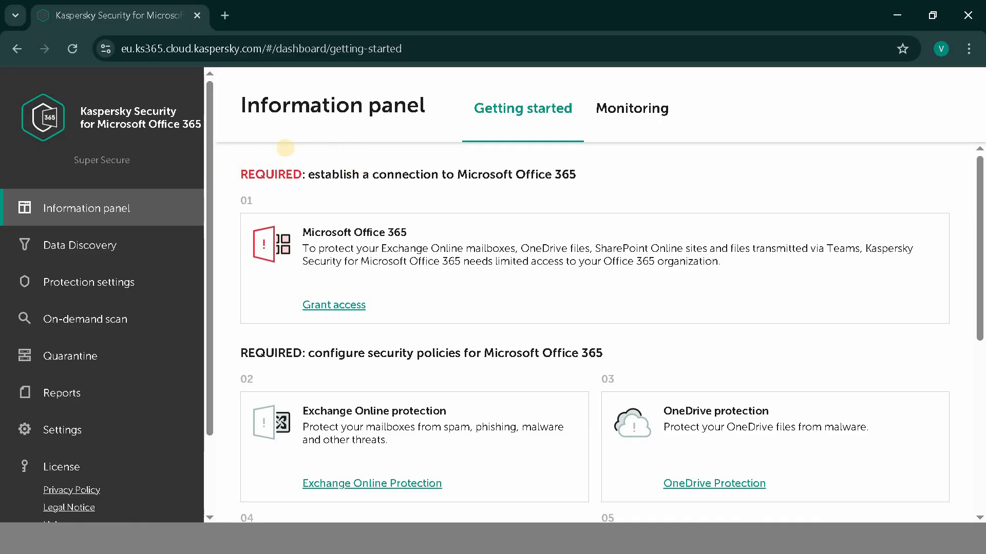
left_click(65, 209)
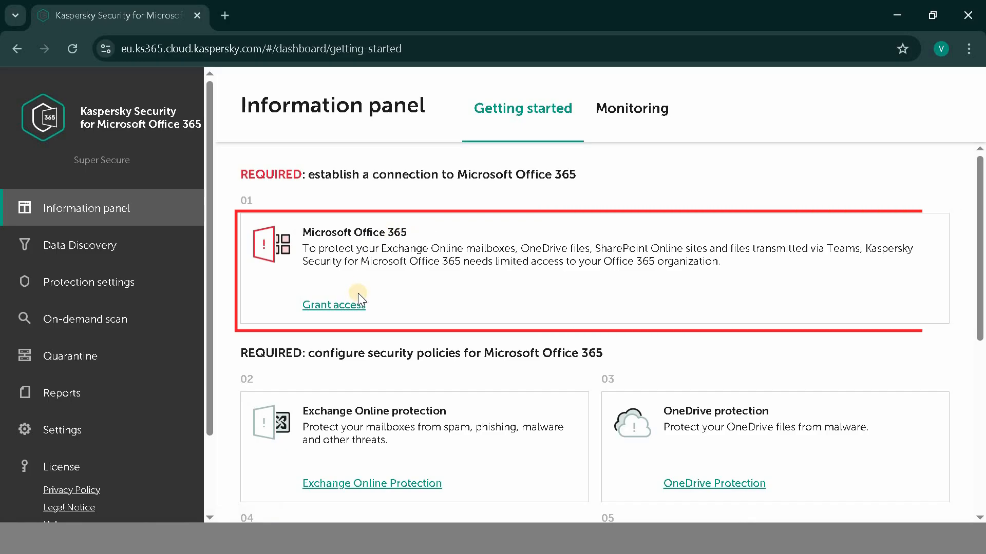
left_click(343, 306)
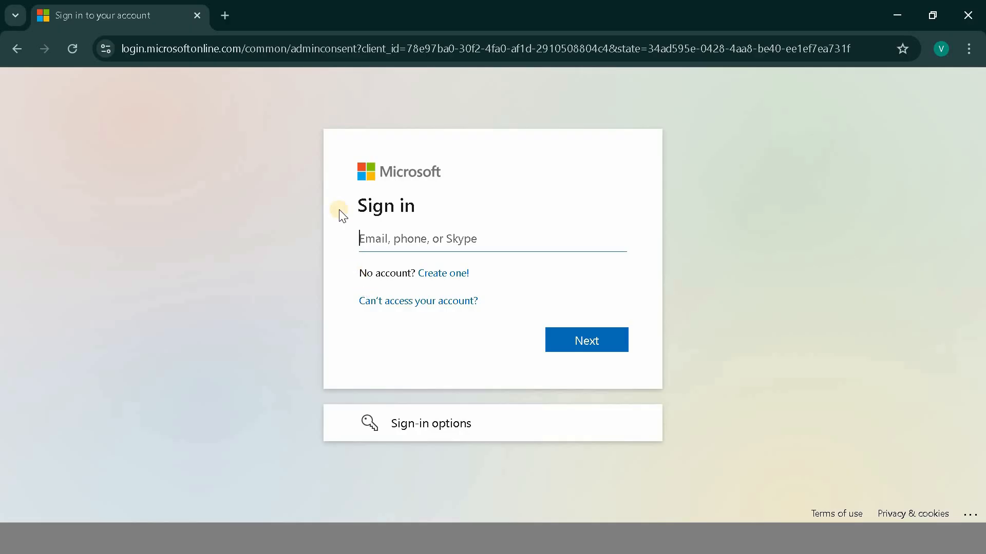
left_click(15, 46)
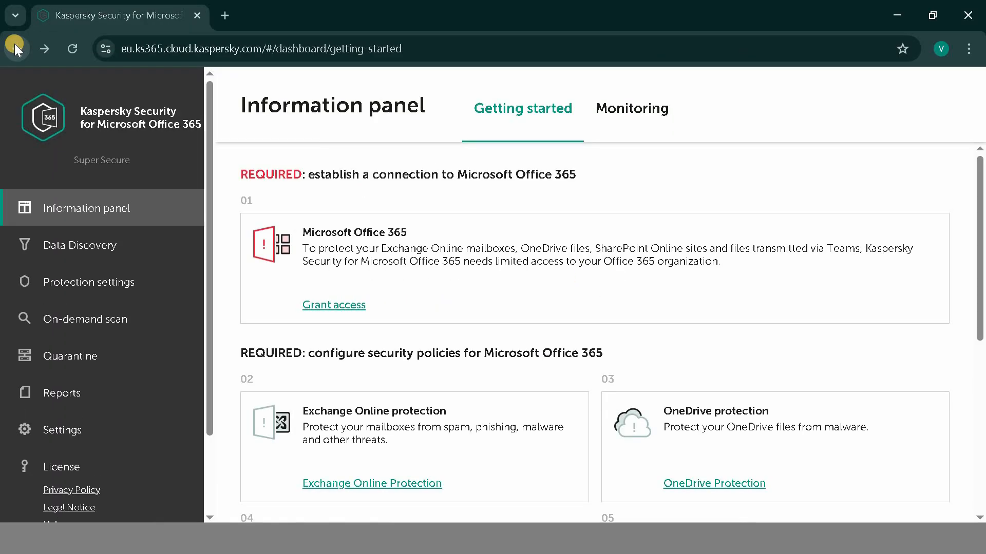
Review the required security policy cards on the Information panel and its Monitoring widgets
scroll(319, 292, "down", 2)
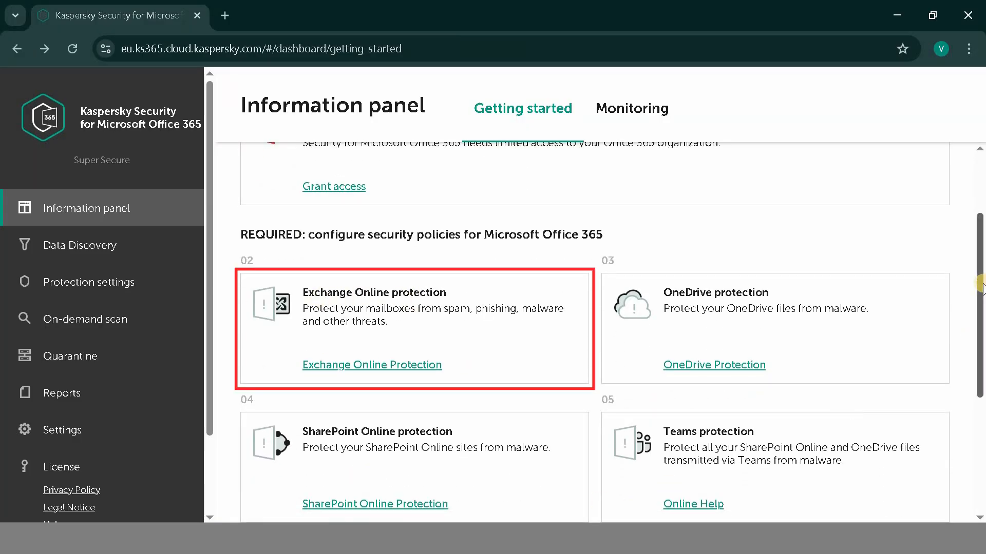
scroll(693, 425, "down", 1)
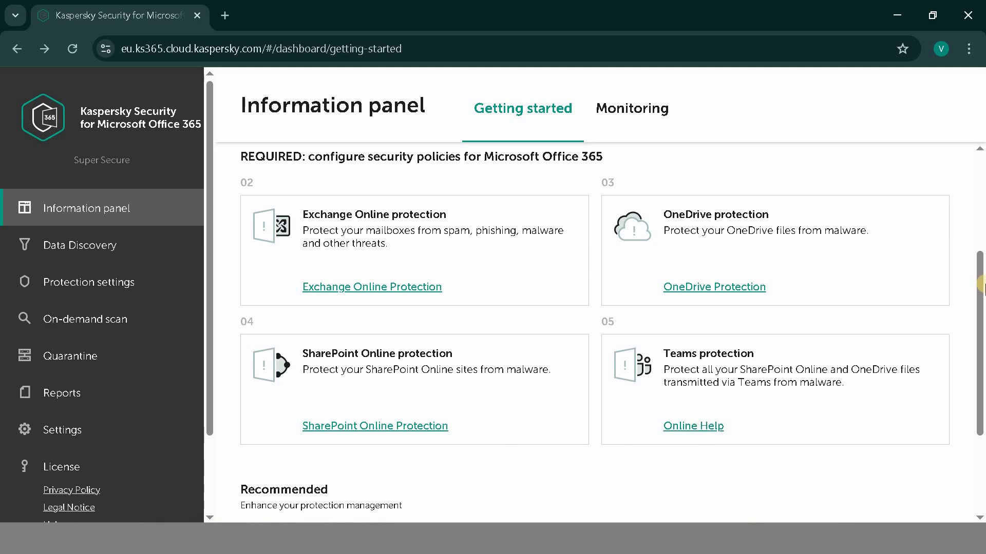
scroll(982, 165, "up", 1)
scroll(982, 164, "up", 1)
left_click(645, 114)
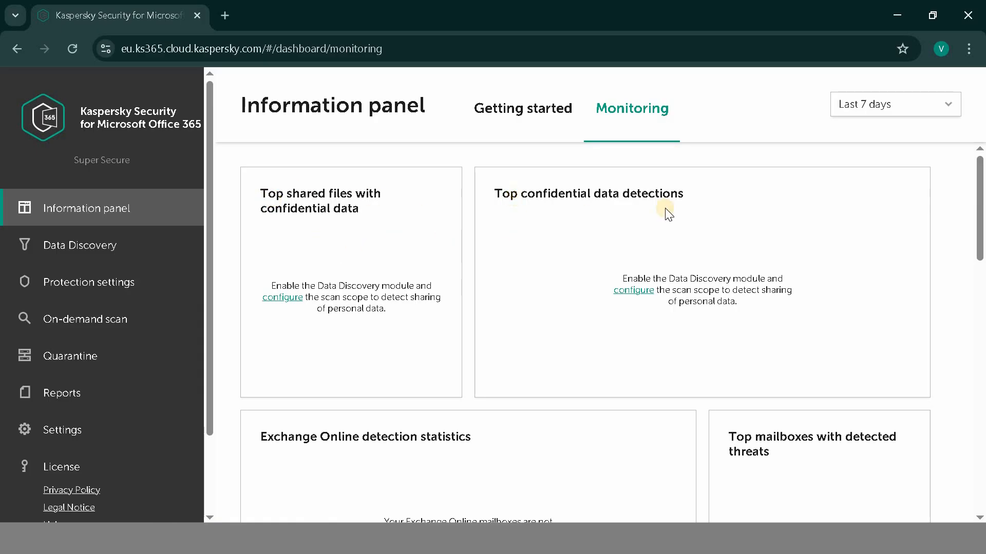
left_click_drag(983, 211, 982, 150)
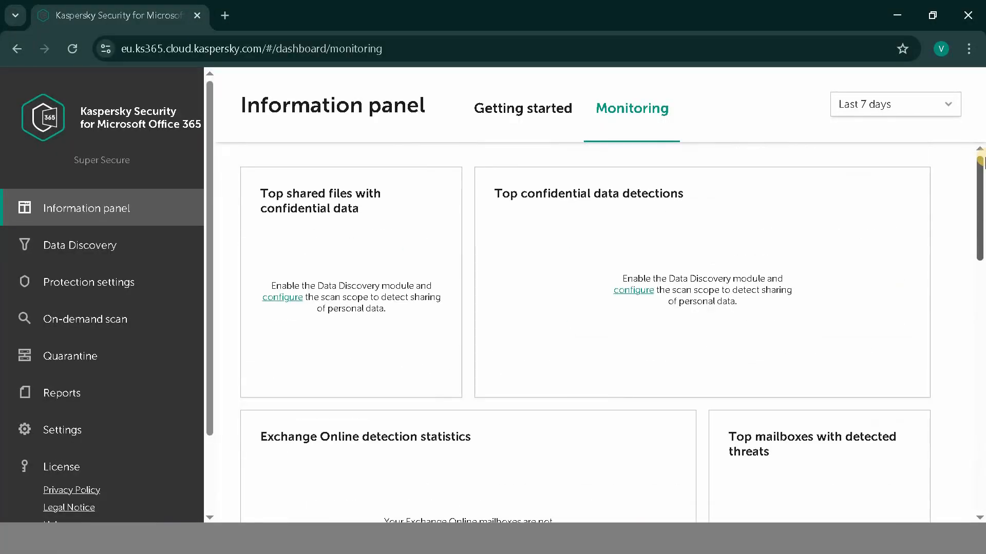
Enable Data Discovery and trace credit/debit cards and all personally identifiable information, then check the services it covers
left_click(106, 248)
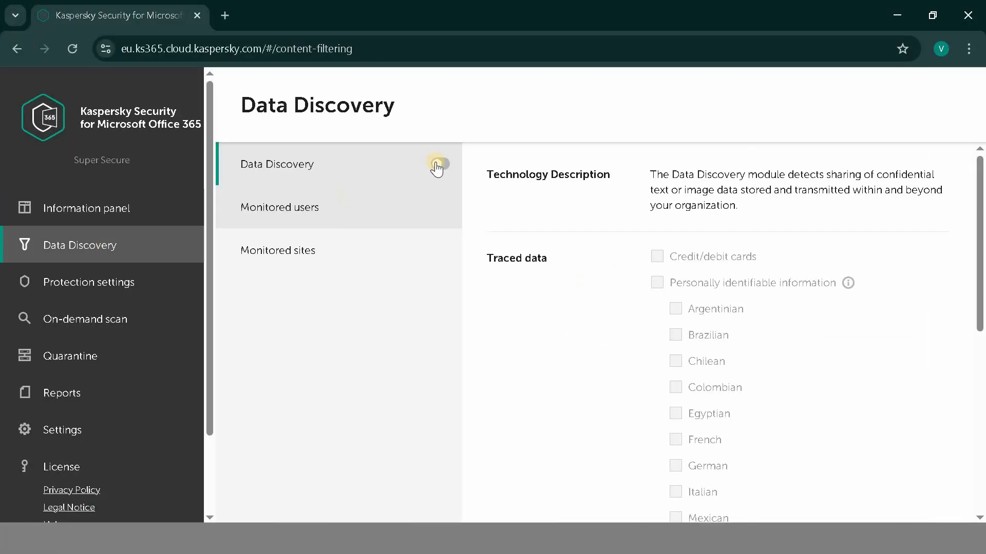
left_click(443, 165)
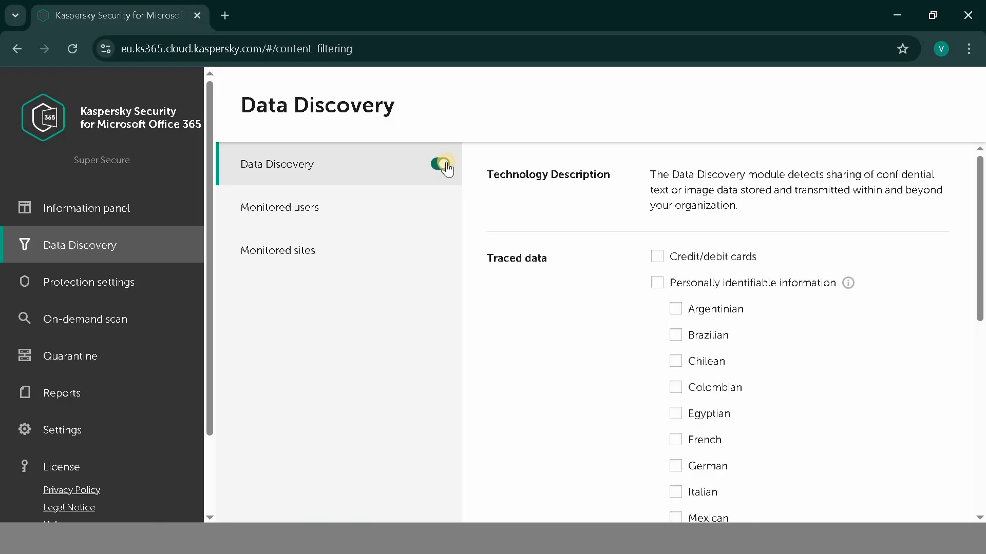
left_click(658, 258)
left_click(657, 283)
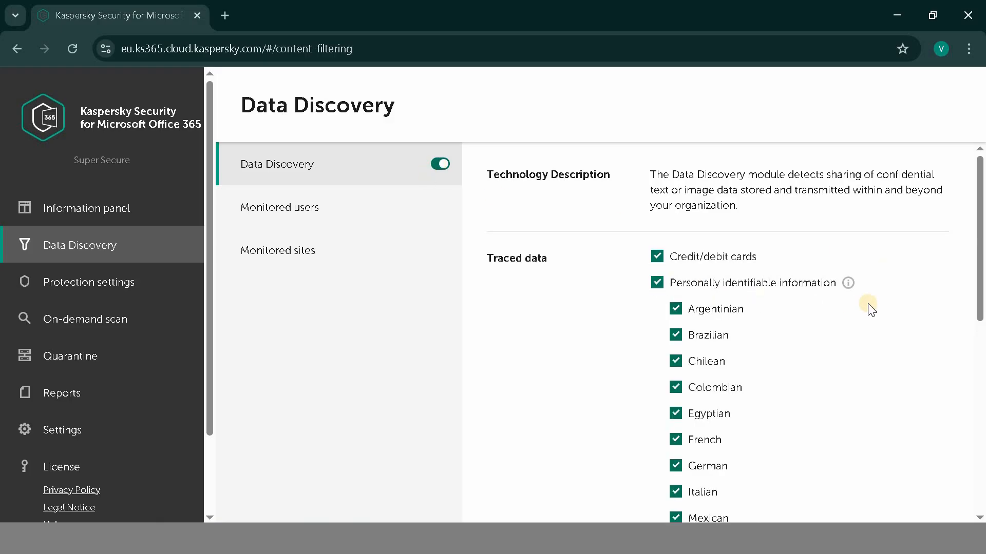
left_click_drag(981, 295, 982, 425)
left_click(656, 358)
scroll(659, 385, "down", 1)
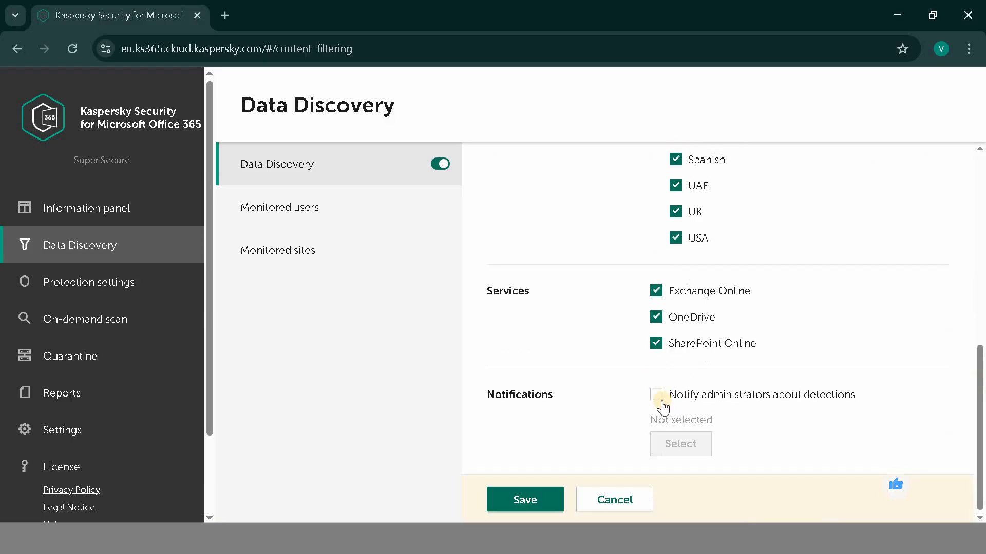
Enable administrator notifications about Data Discovery detections and dismiss the recipient email form without specifying an address
left_click(657, 395)
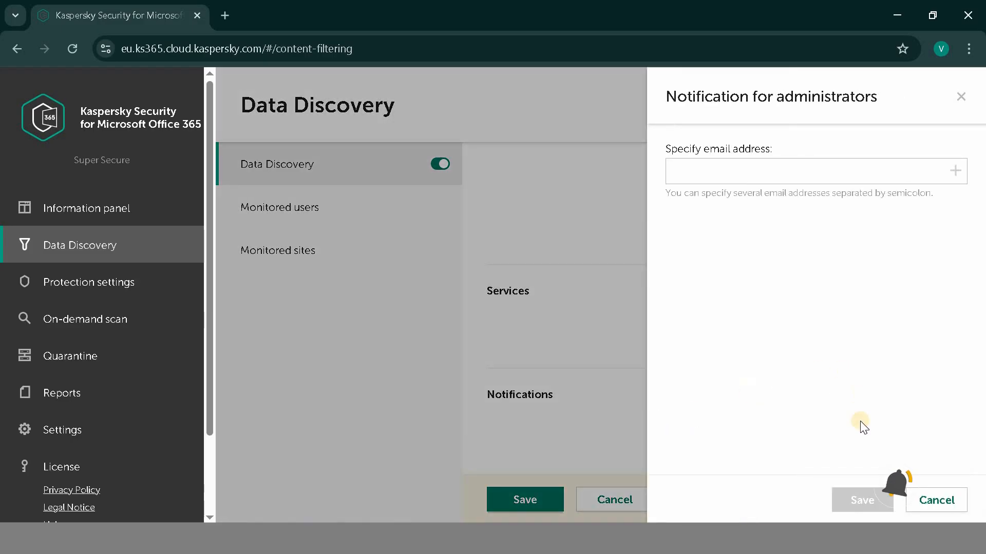
left_click(892, 180)
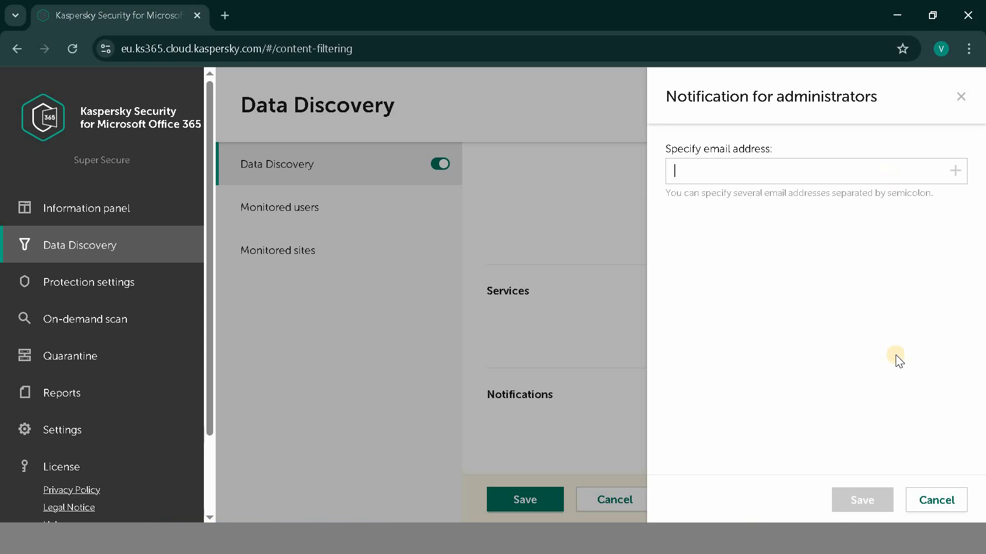
left_click(941, 501)
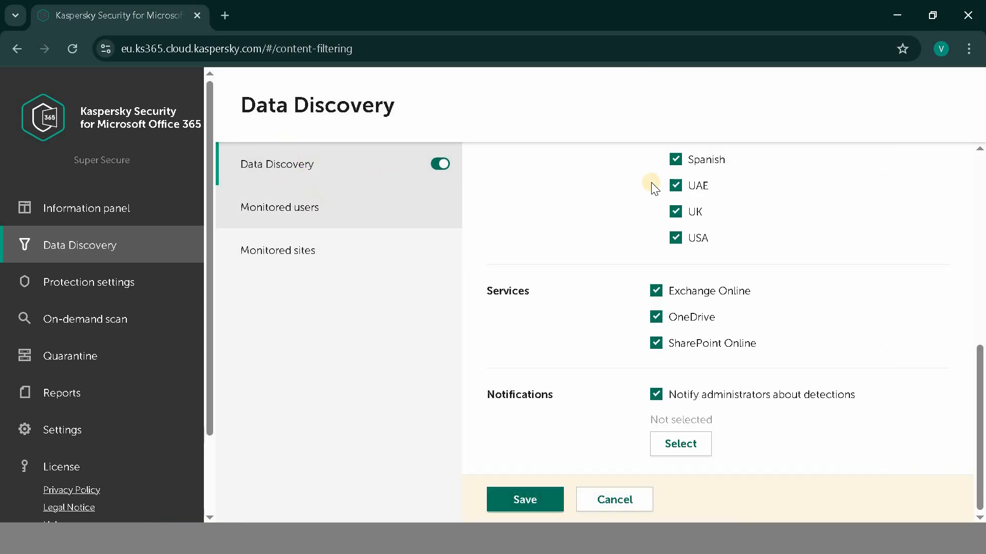
Try the option to monitor all users and groups in Data Discovery, then return to monitoring selected ones
left_click(286, 216)
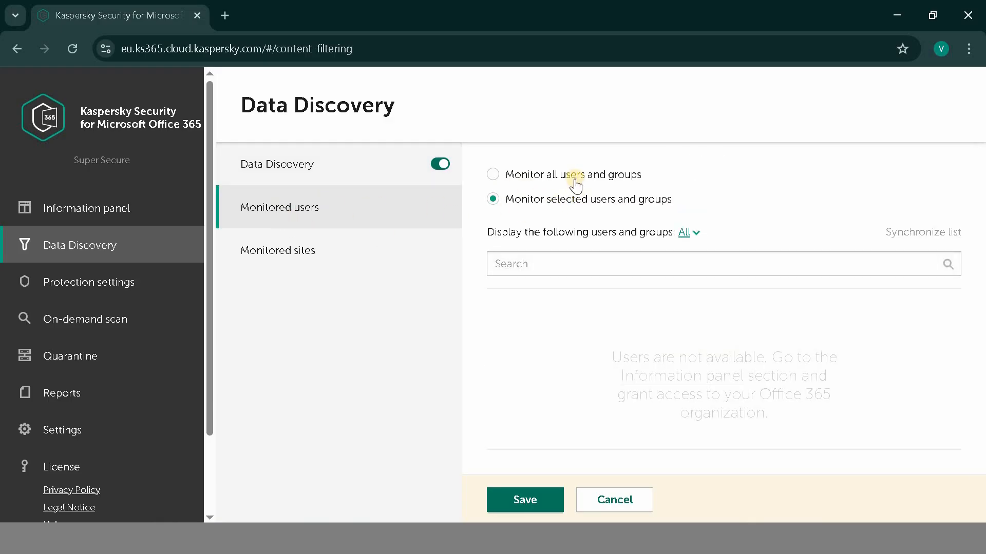
left_click(544, 176)
left_click(527, 201)
View the monitored sites settings of Data Discovery and the filter choices for the displayed sites
left_click(302, 237)
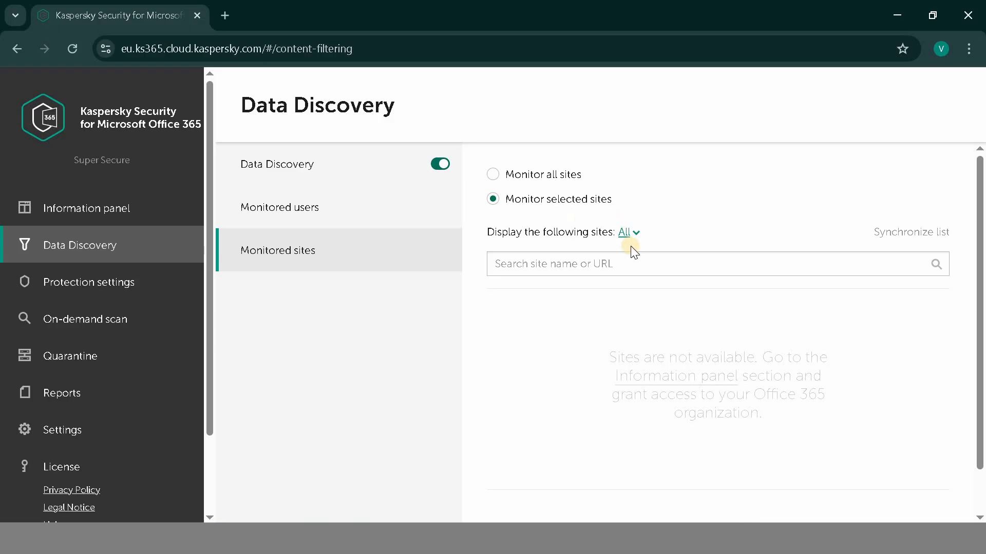
left_click(624, 234)
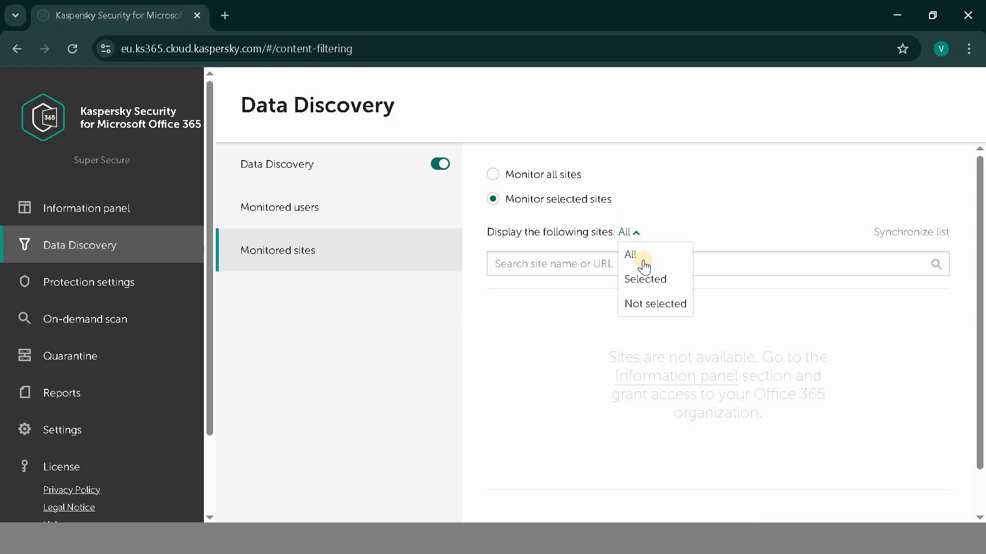
left_click(782, 218)
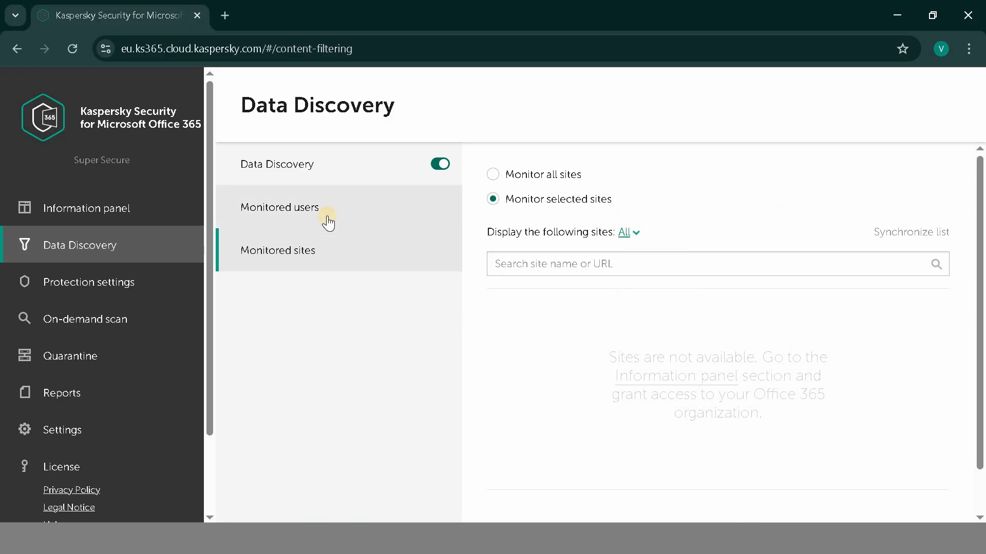
Leave Data Discovery for the protection settings without saving its changes, and look at the OneDrive and Exchange Online protection
left_click(125, 287)
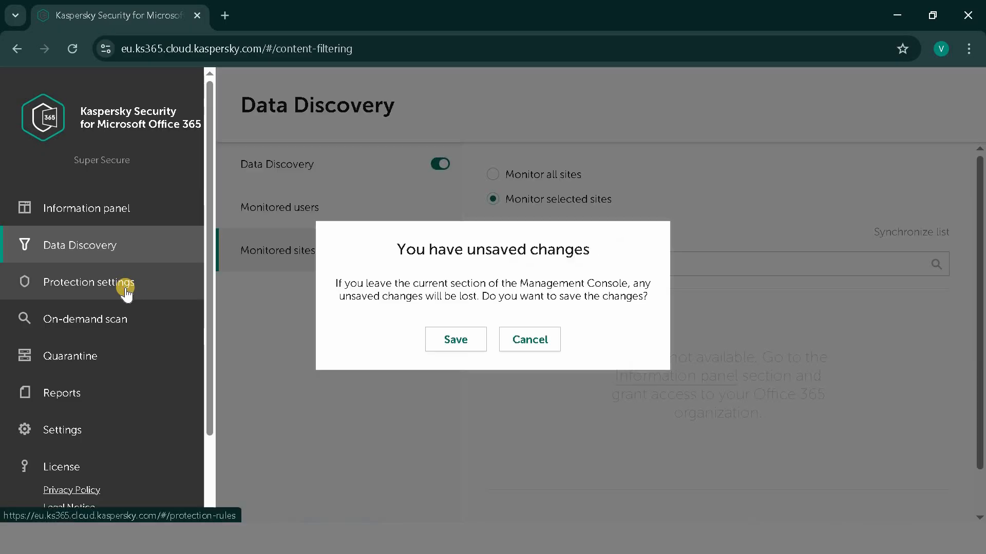
left_click(504, 343)
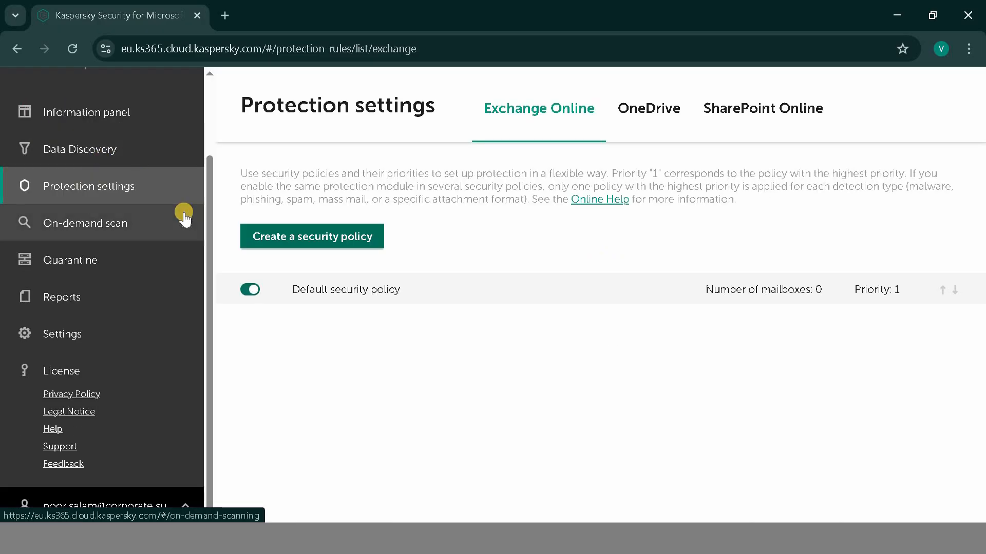
left_click(664, 108)
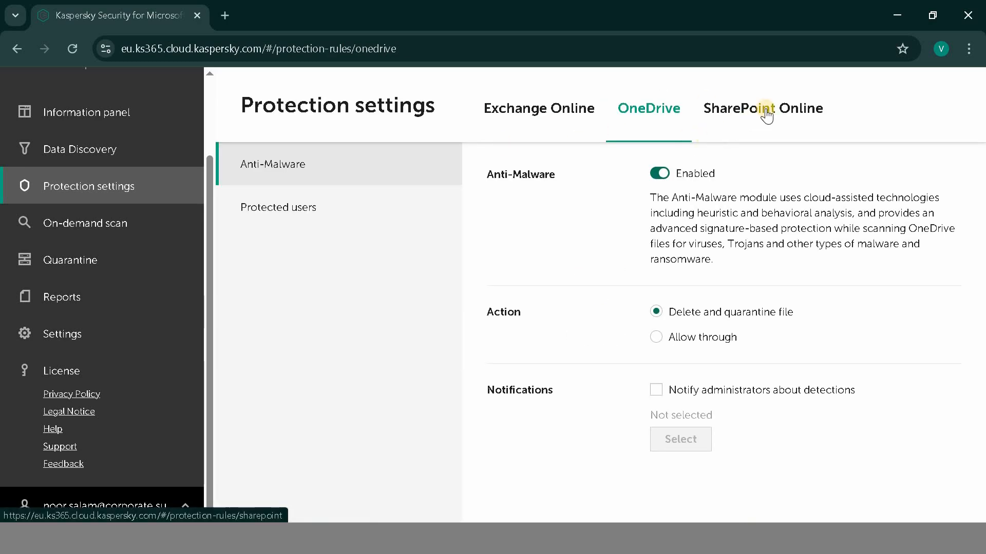
left_click(537, 118)
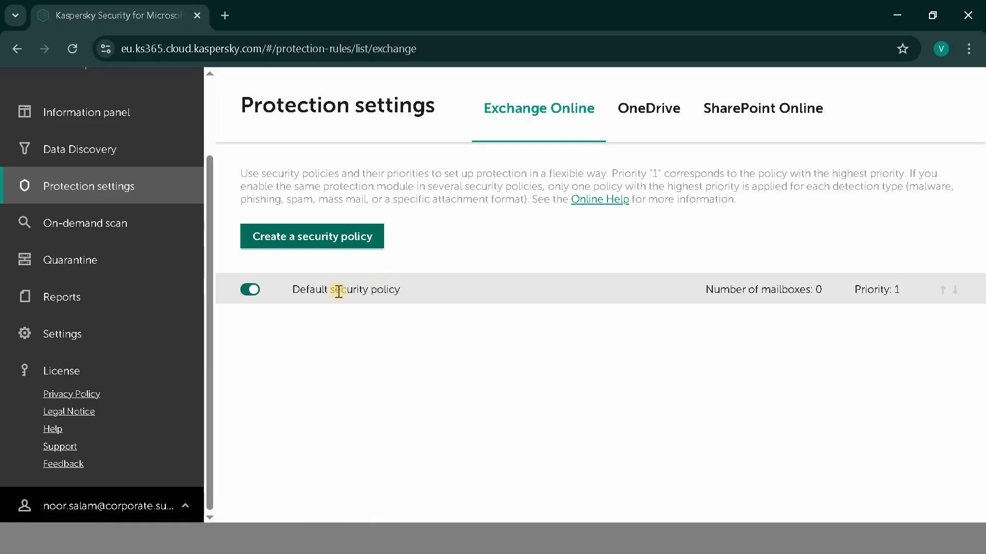
Create an Exchange Online security policy named "test policy"
left_click(297, 237)
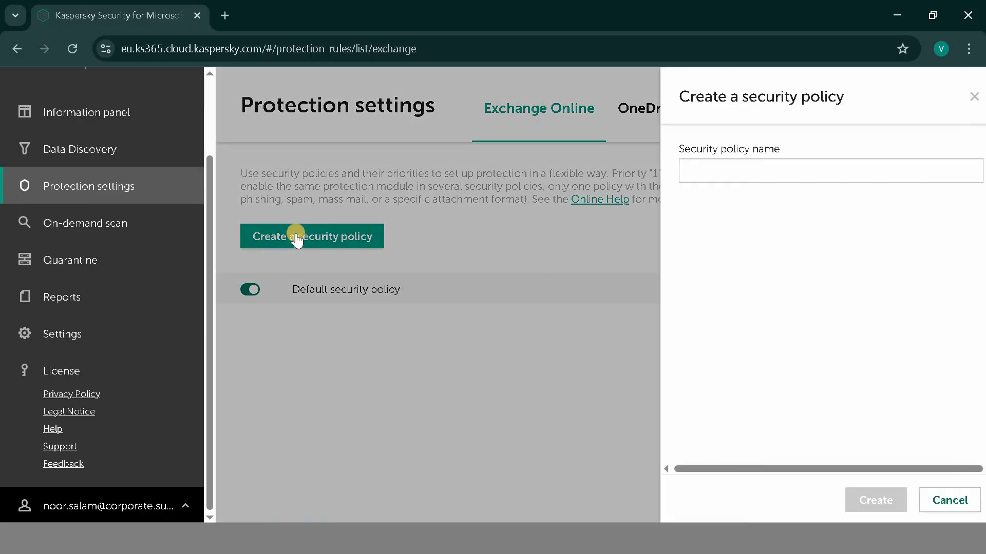
left_click(722, 168)
type("test policy")
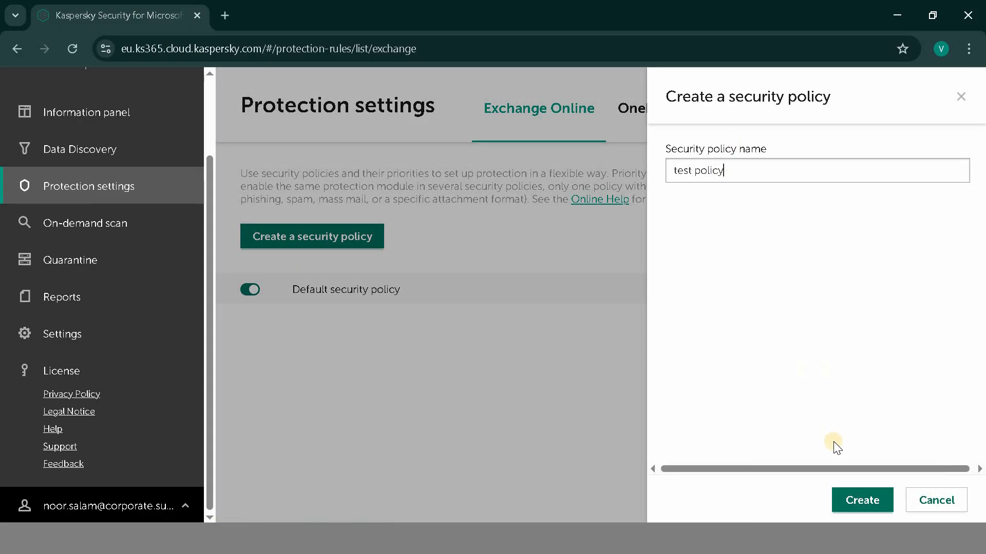
left_click(853, 502)
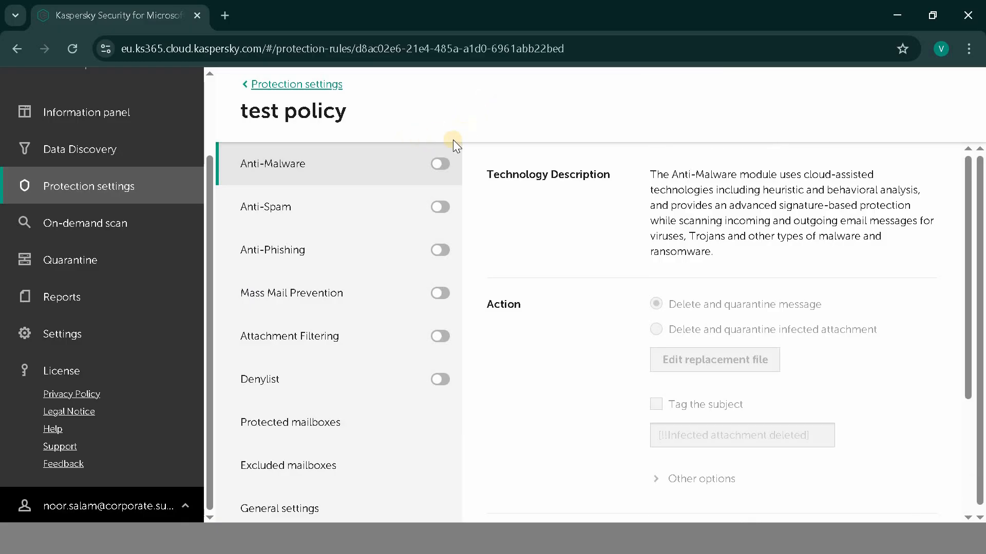
Try enabling Anti-Malware and Anti-Spam in the test policy, look through their options and cancel the changes
left_click(448, 172)
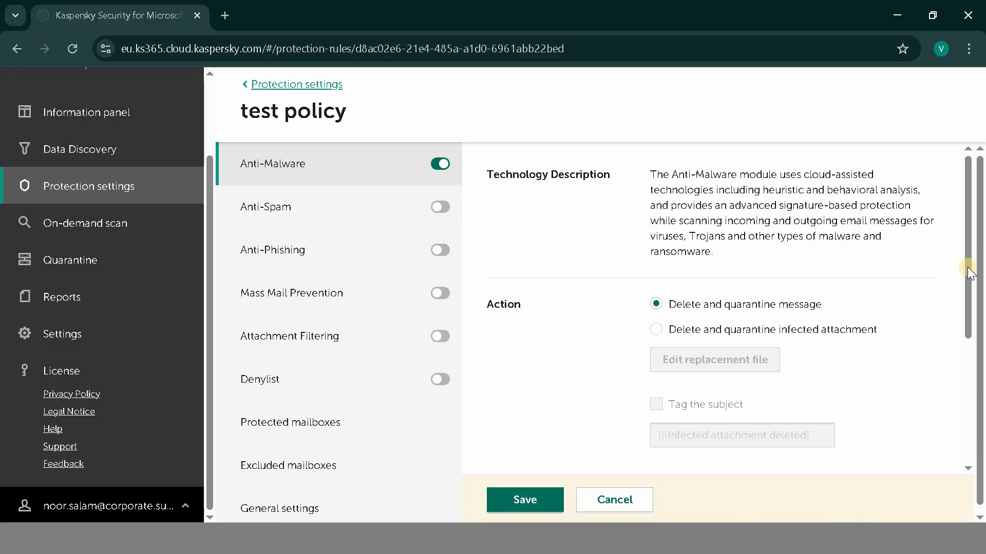
left_click_drag(966, 269, 967, 380)
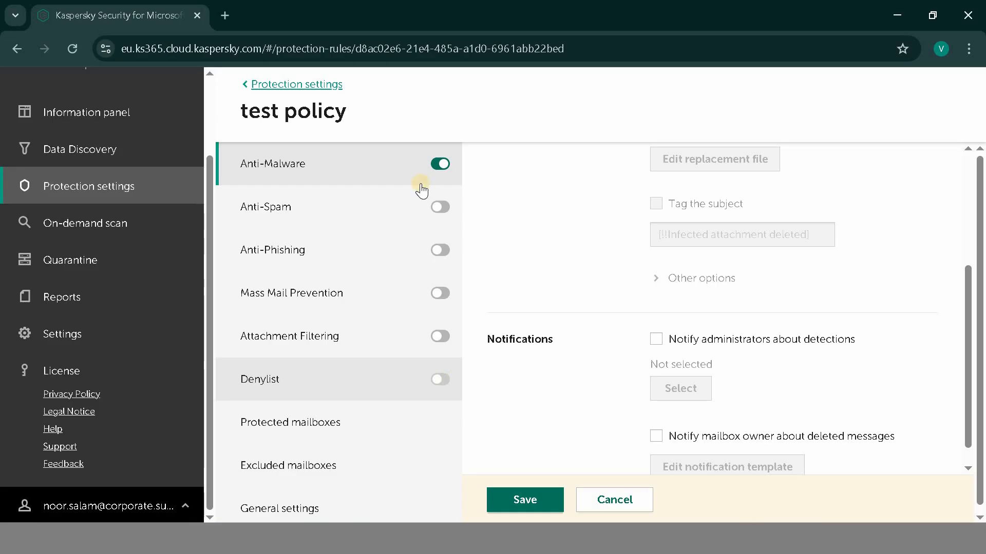
left_click(444, 208)
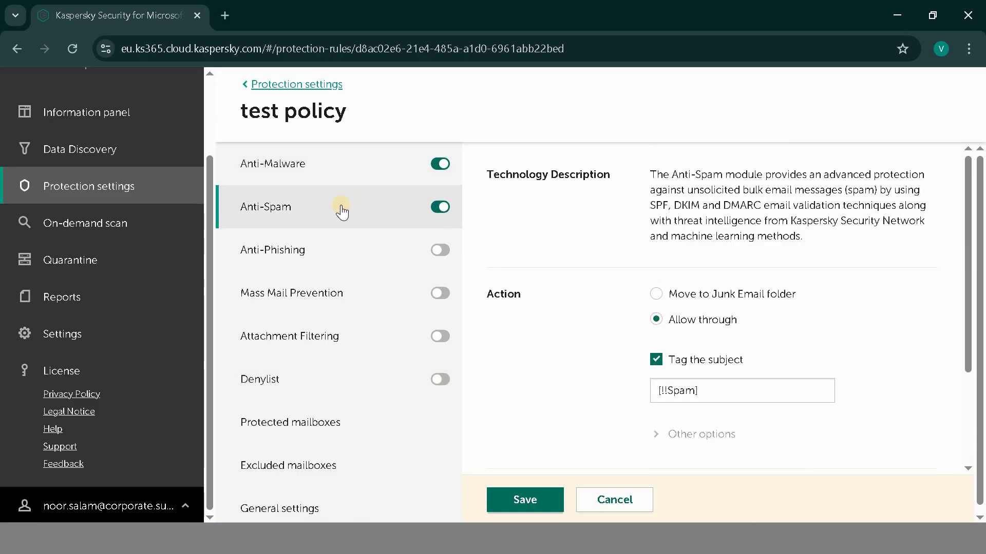
scroll(963, 231, "down", 3)
scroll(971, 267, "up", 3)
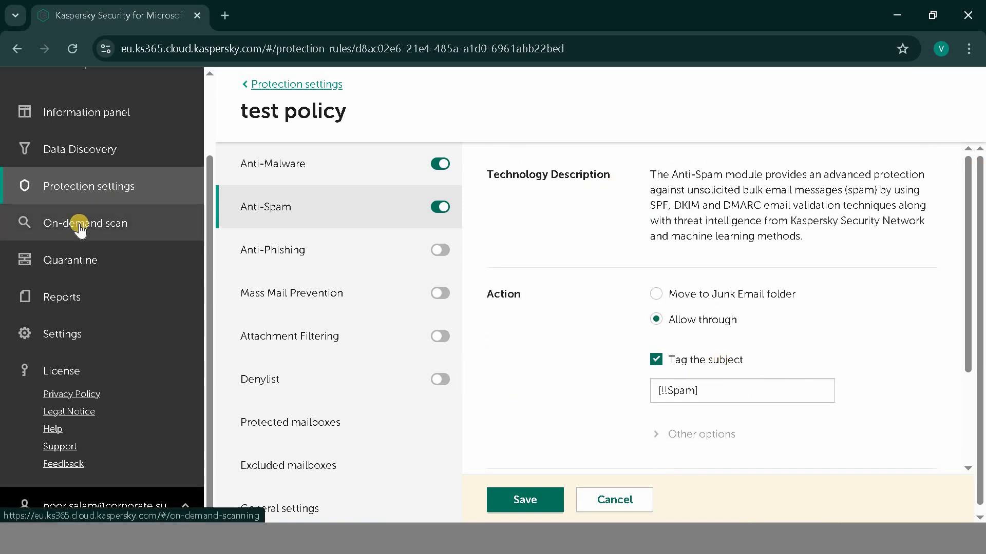
left_click(627, 511)
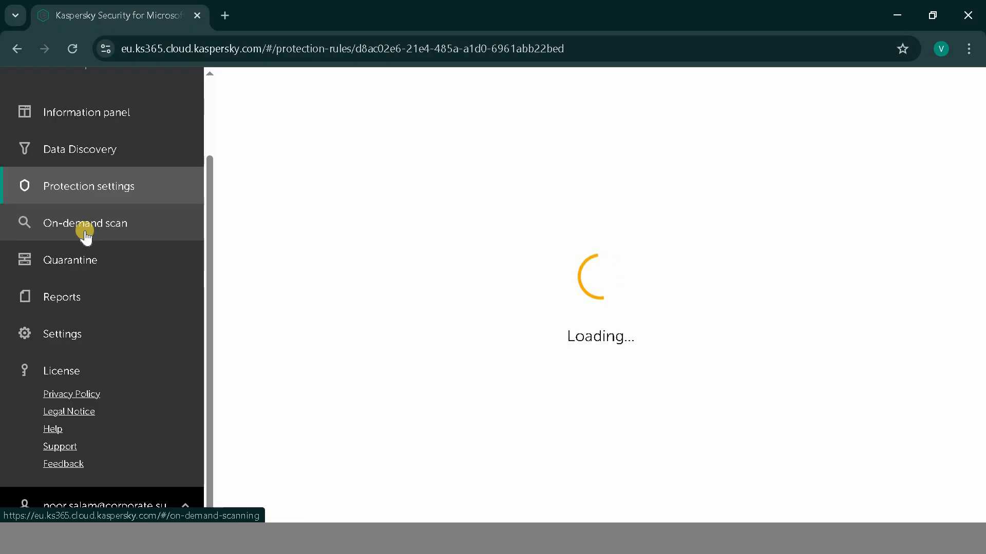
View the On-demand scan section and the Quarantine list
left_click(115, 226)
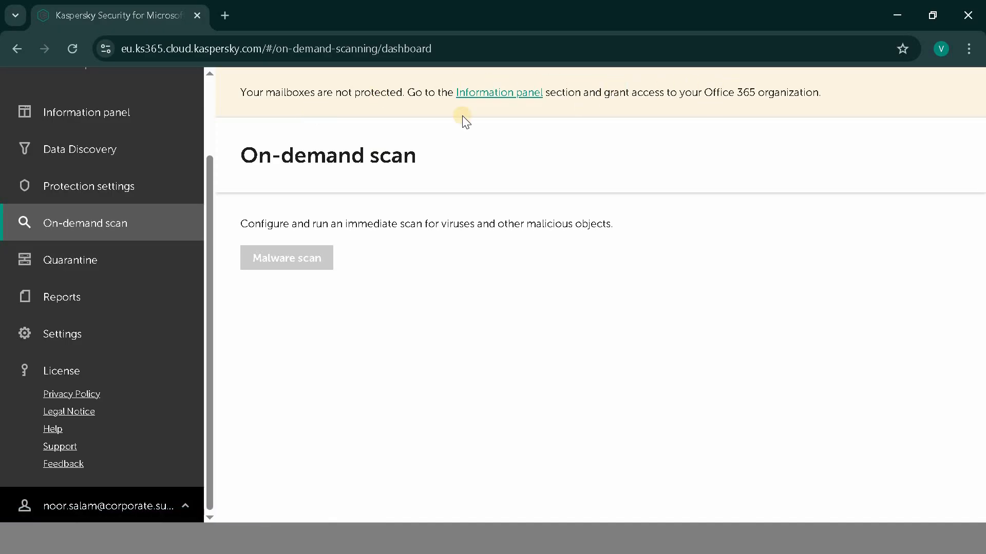
left_click(139, 255)
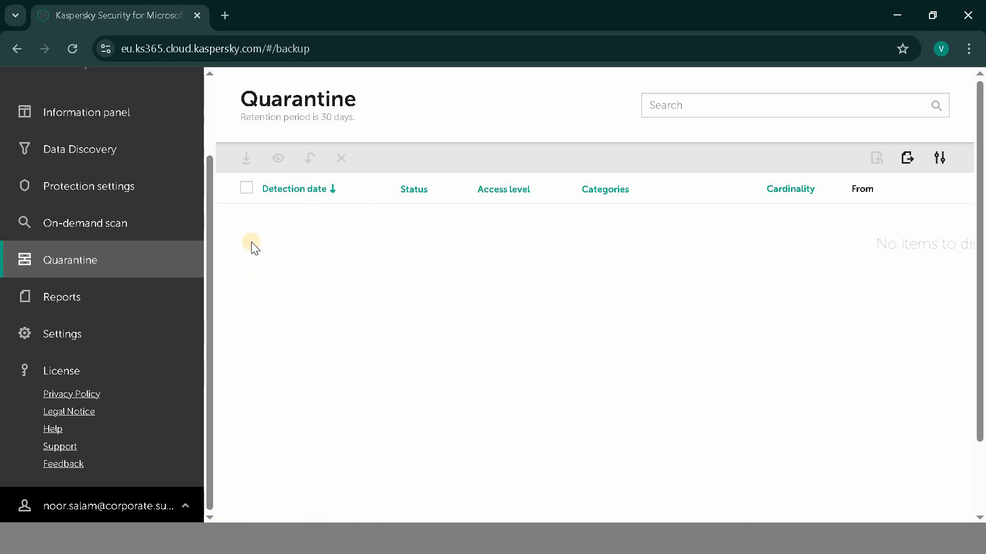
Generate an instant Protection report in PDF for the period 24/09/2025 - 24/09/2025
left_click(46, 306)
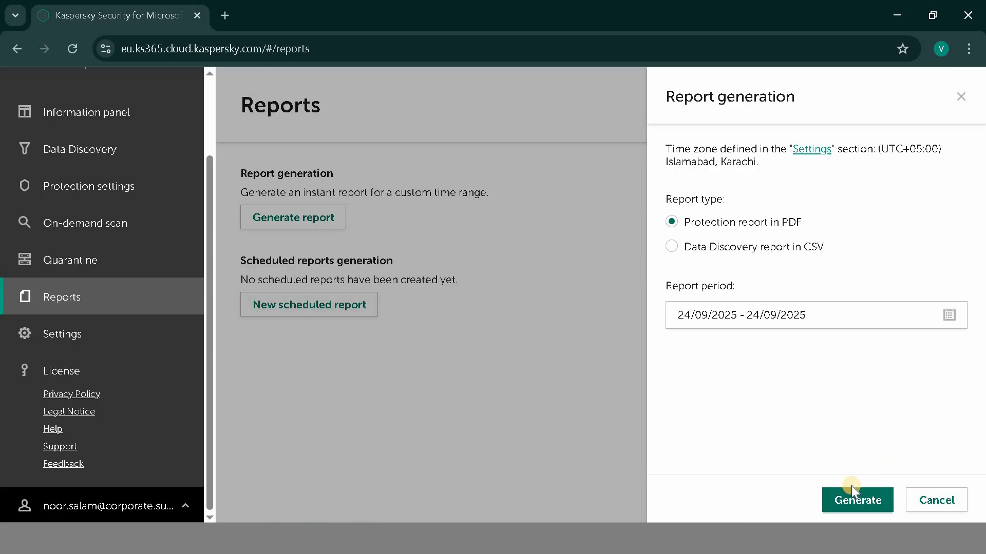
left_click(857, 501)
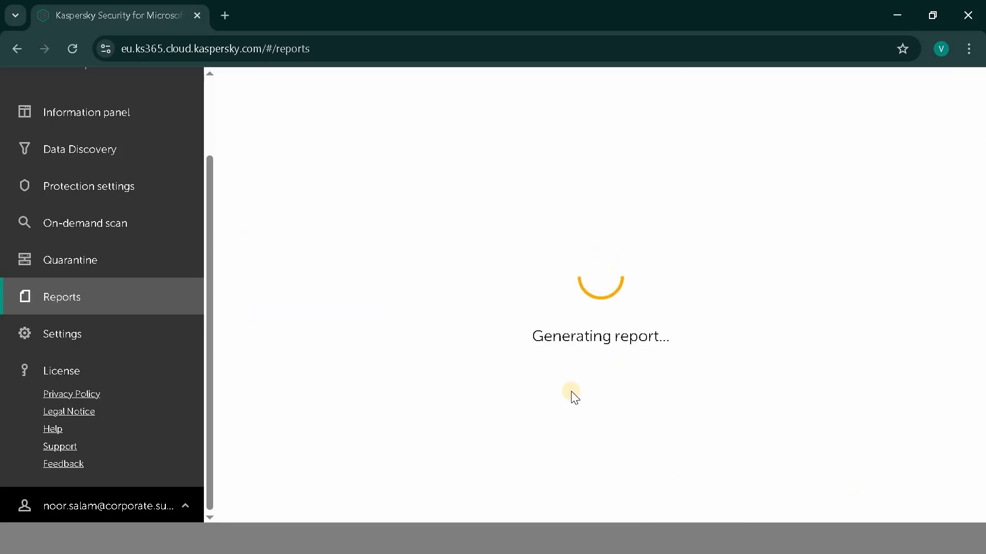
Open the generated PDF report, and review the console's regional, administrator, connection and integration settings
left_click(770, 96)
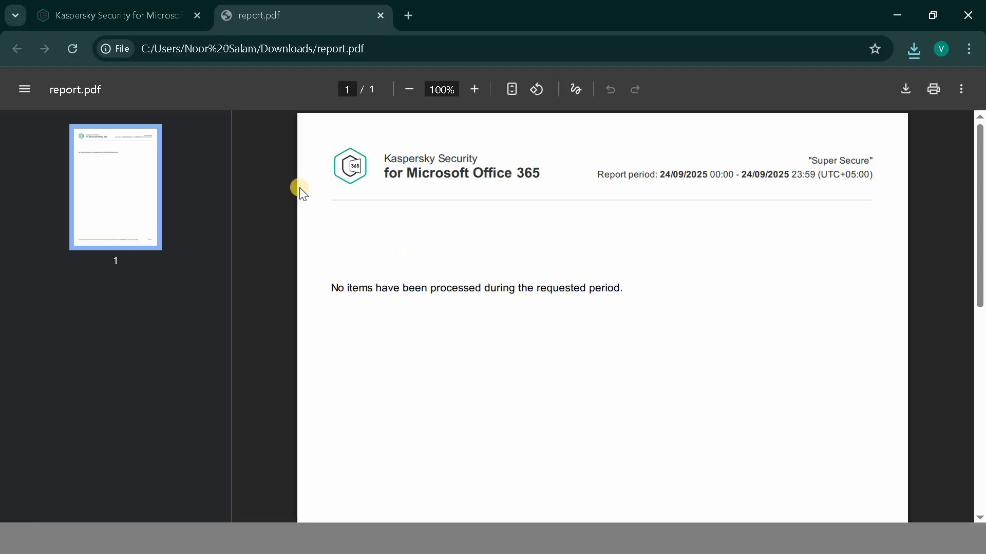
left_click(118, 15)
left_click(73, 332)
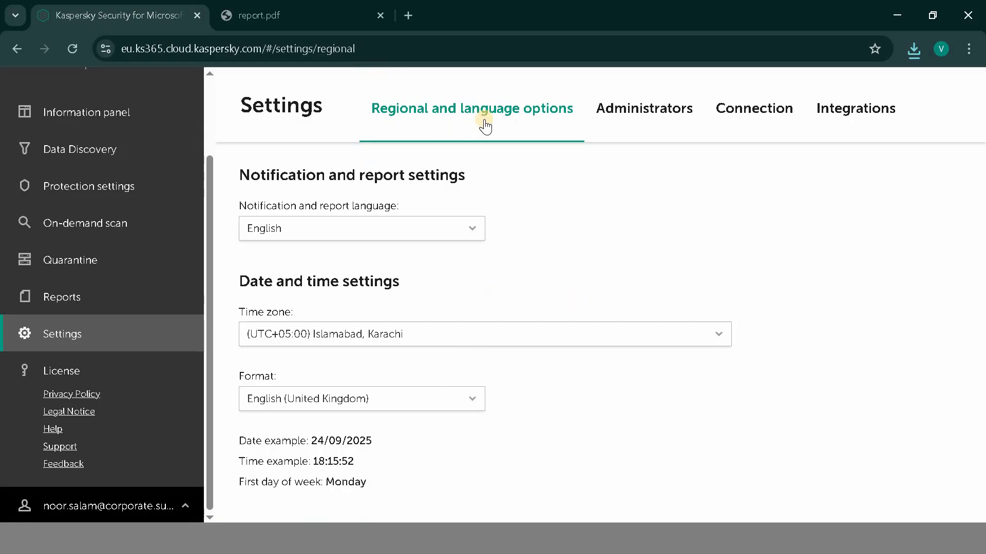
left_click(659, 113)
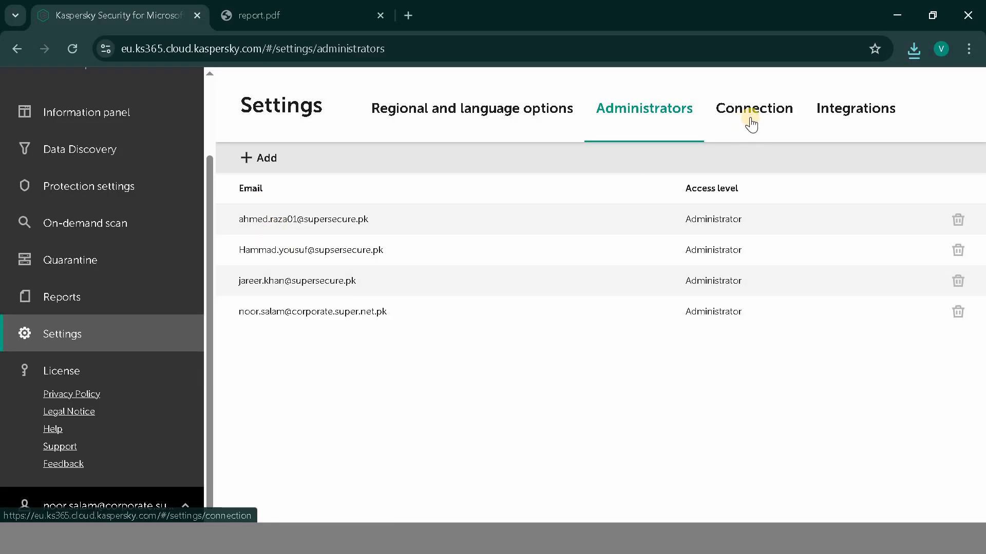
left_click(750, 119)
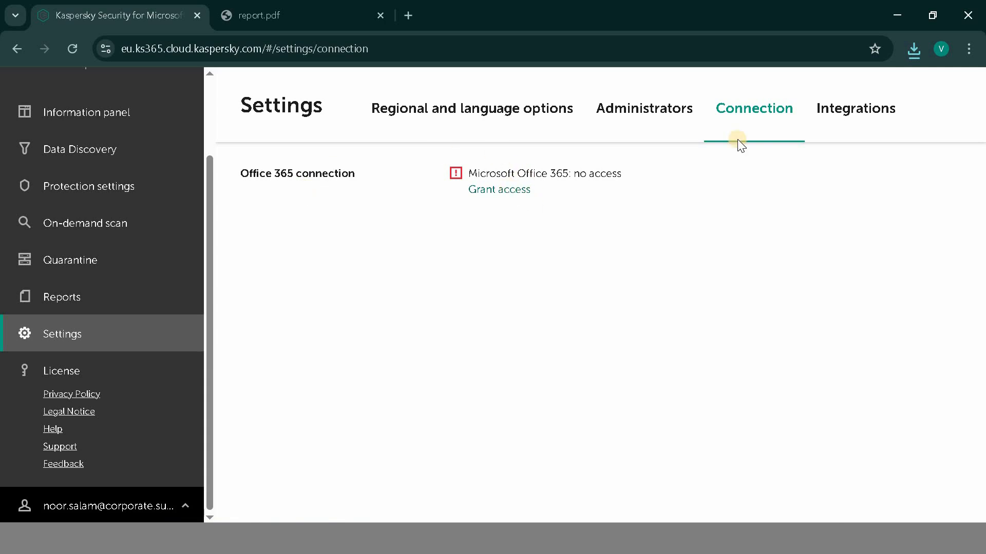
left_click(840, 125)
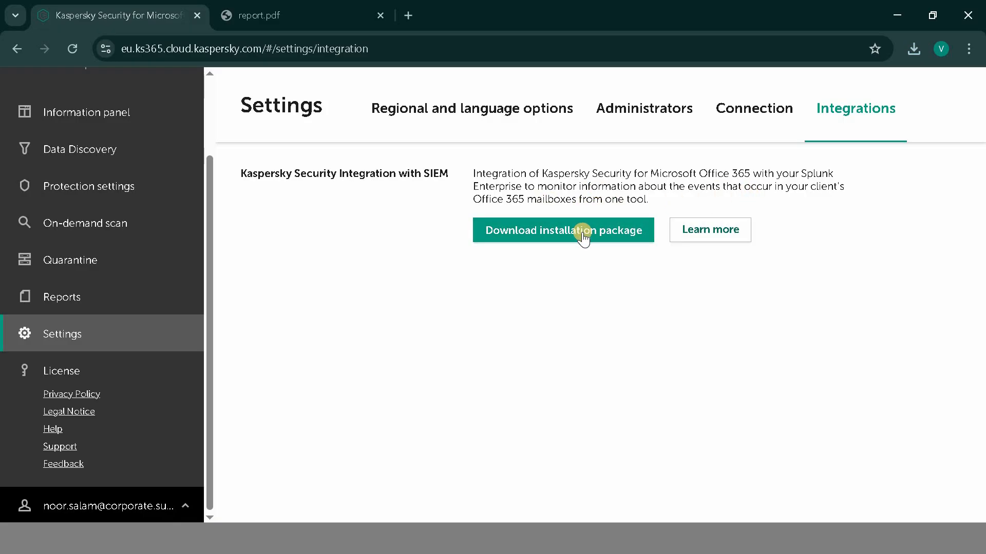
View the current license details in the License section
scroll(90, 421, "up", 1)
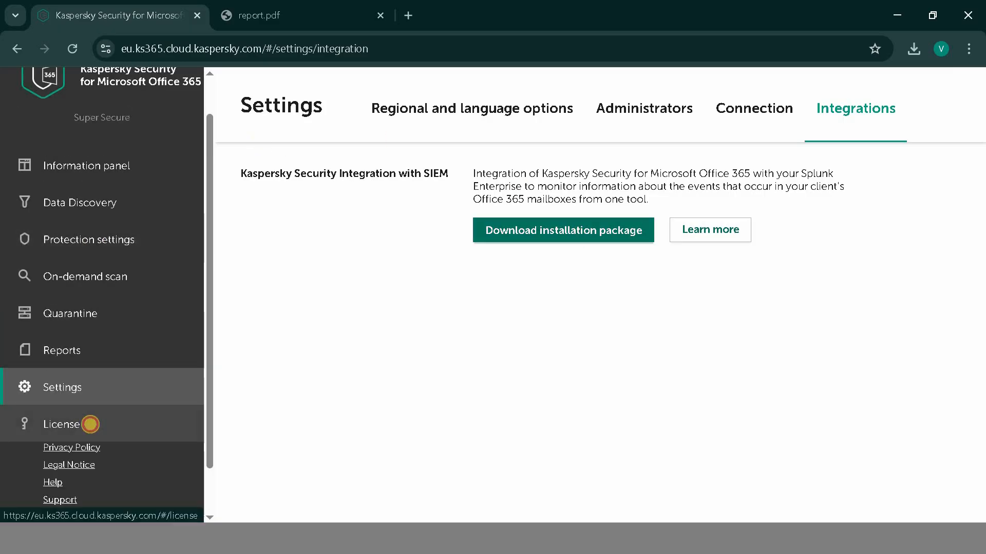
left_click(91, 425)
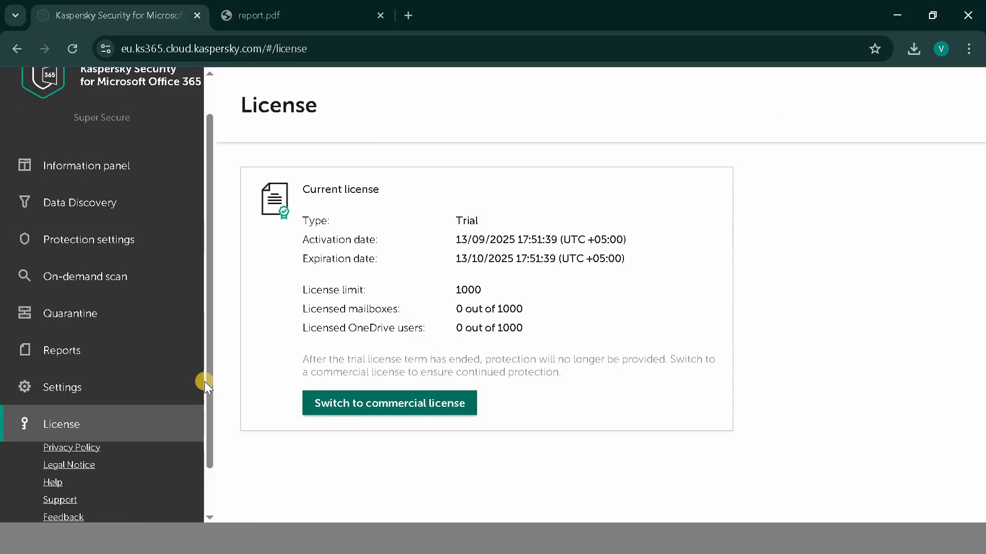
scroll(208, 438, "down", 1)
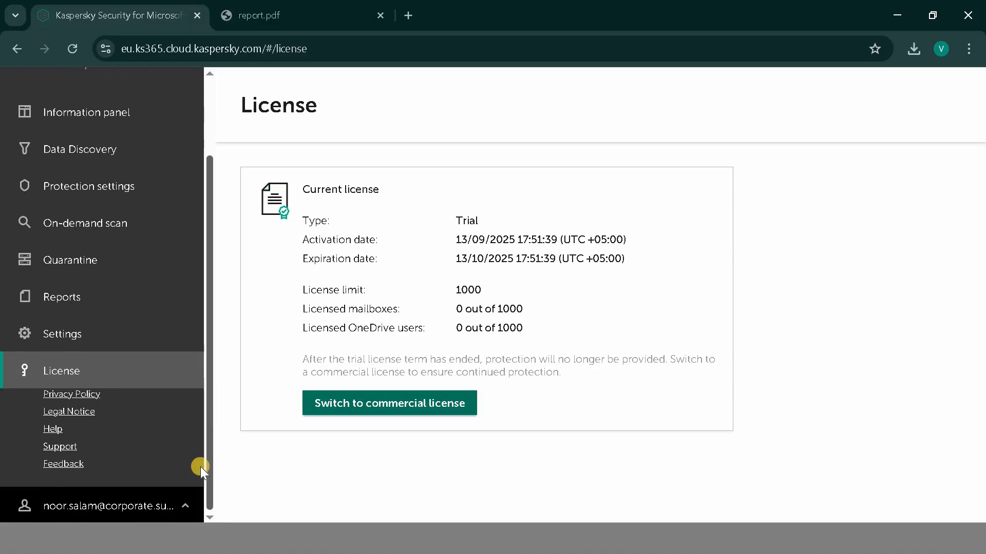
scroll(209, 439, "up", 2)
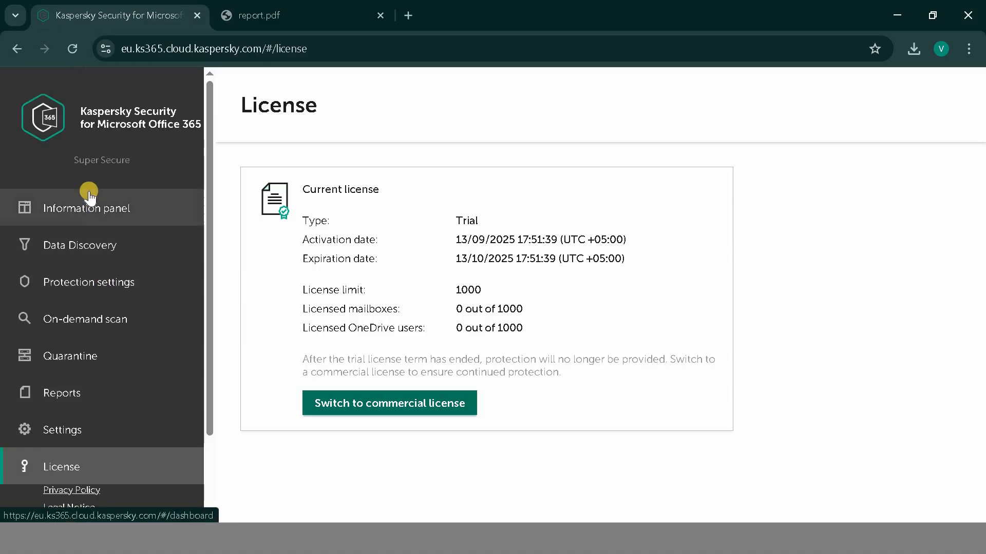
Edit the Exchange Online test policy to enable Anti-Malware, Anti-Spam, Anti-Phishing, Mass Mail Prevention, Attachment Filtering and Denylist
left_click(85, 287)
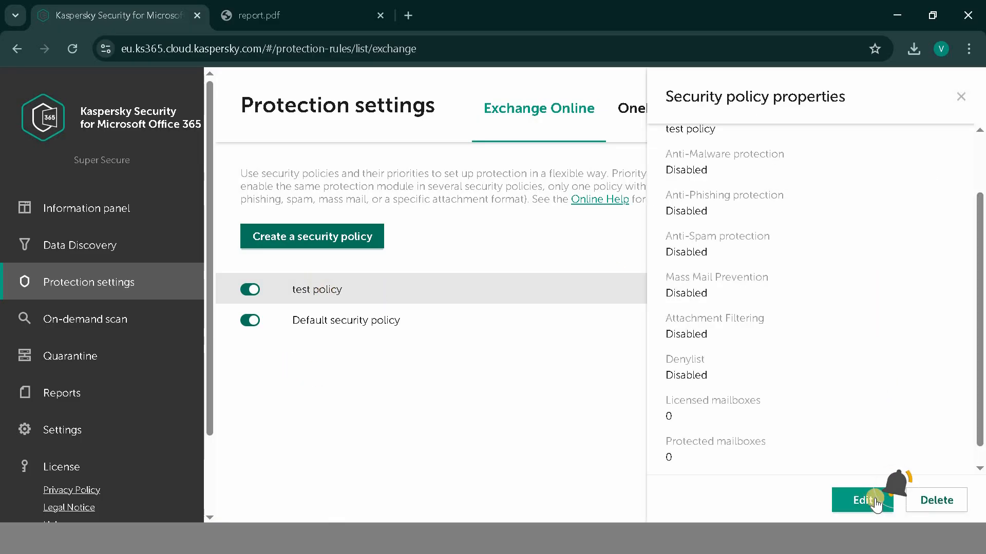
left_click(875, 499)
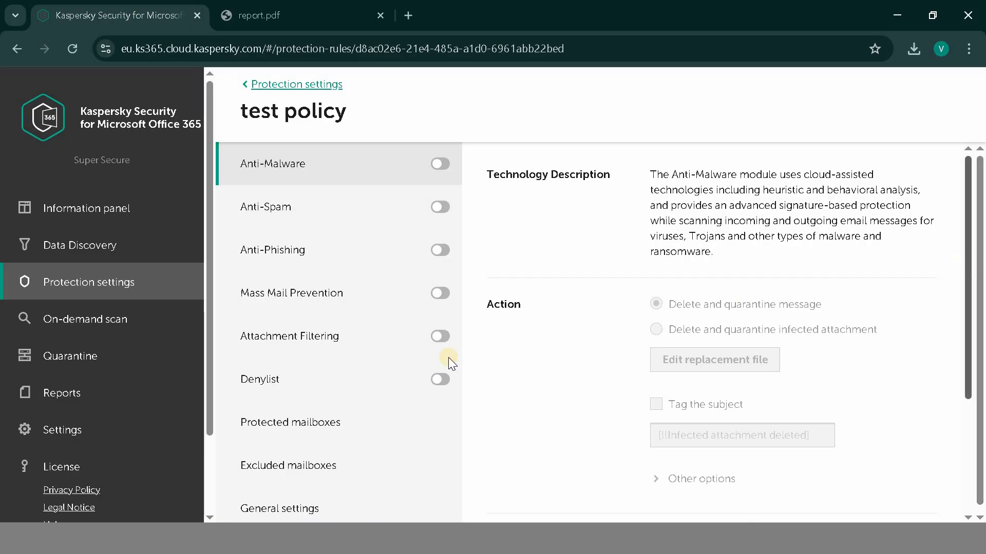
left_click(443, 167)
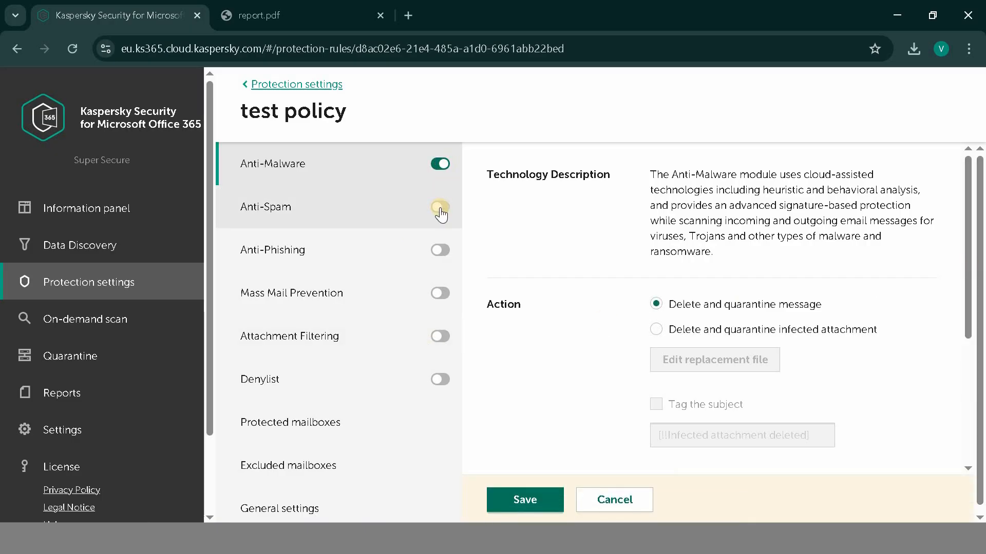
left_click(448, 252)
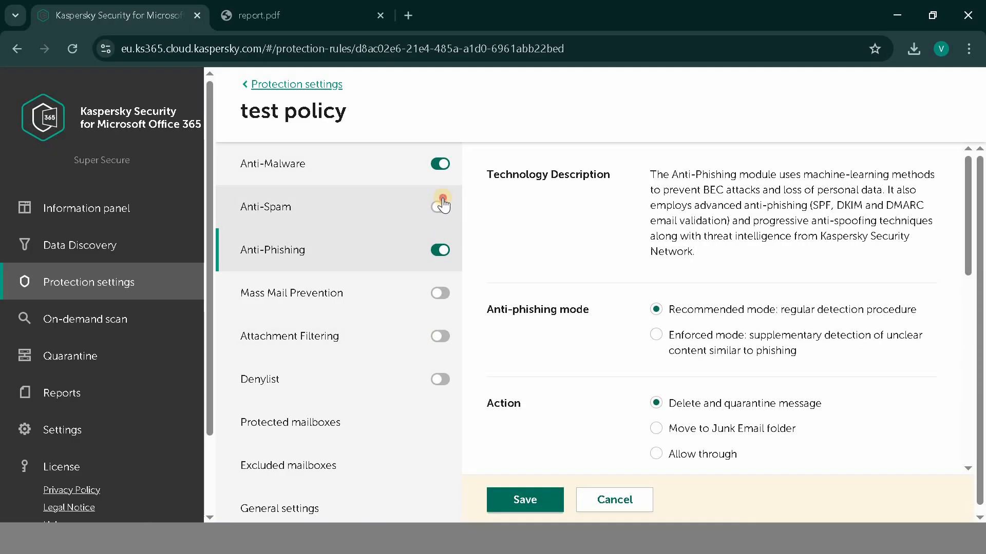
left_click(440, 203)
left_click(447, 298)
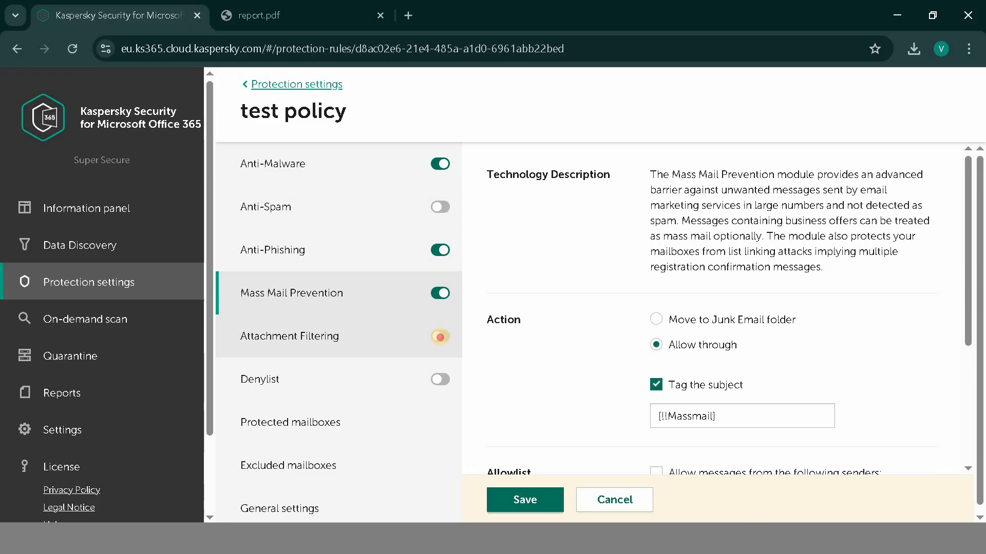
left_click(440, 337)
left_click(440, 207)
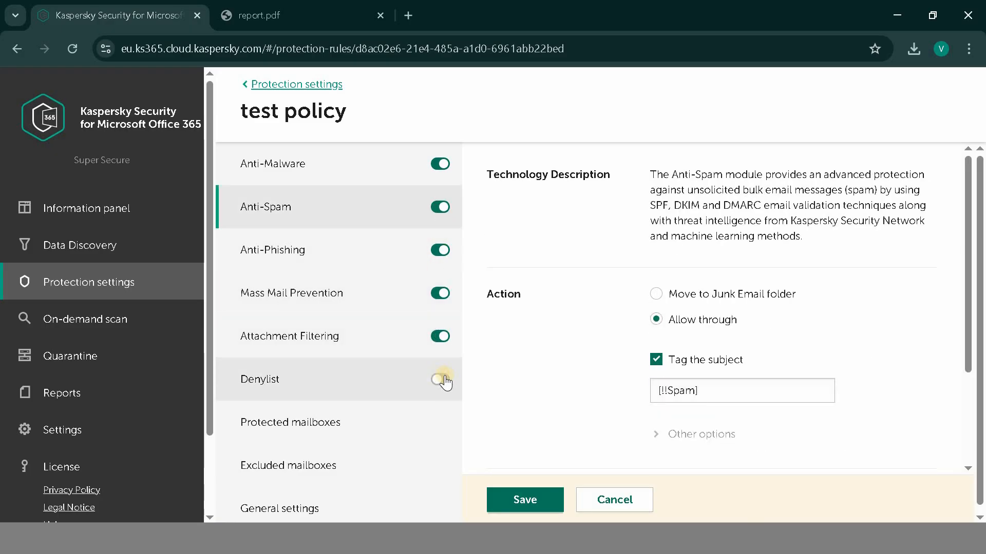
left_click(439, 380)
left_click_drag(963, 275, 978, 362)
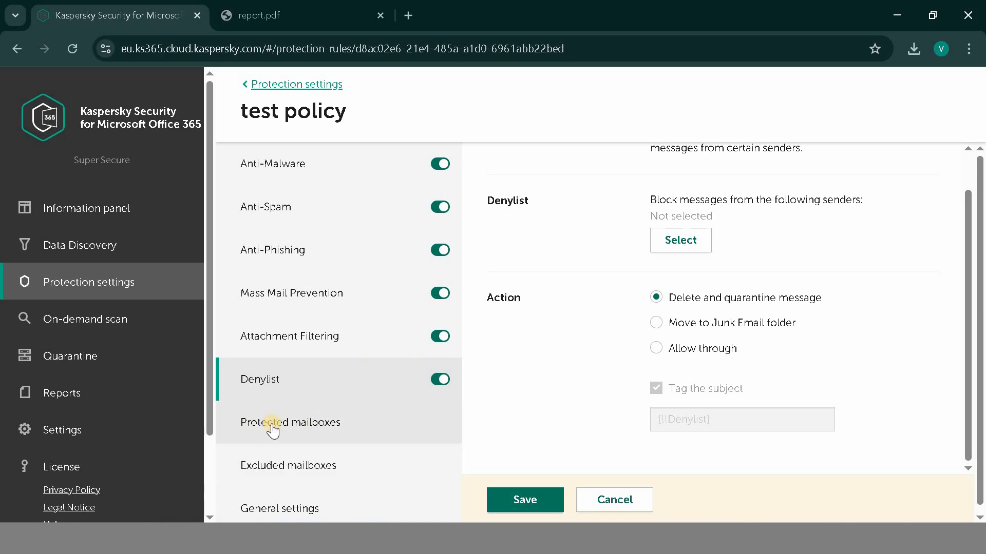
Set the test policy's protected mailboxes to selected users and groups only and save the policy
left_click(361, 430)
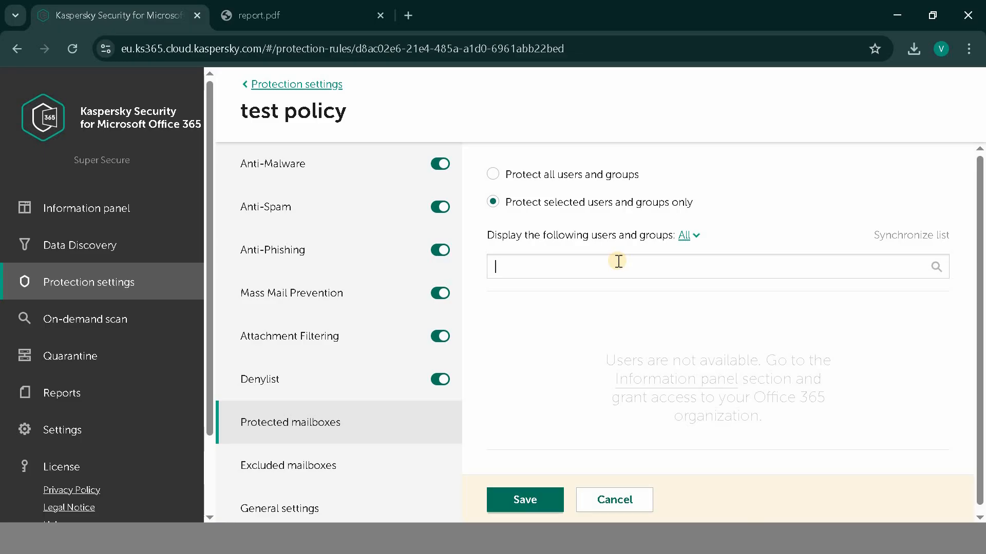
left_click(619, 261)
left_click(495, 176)
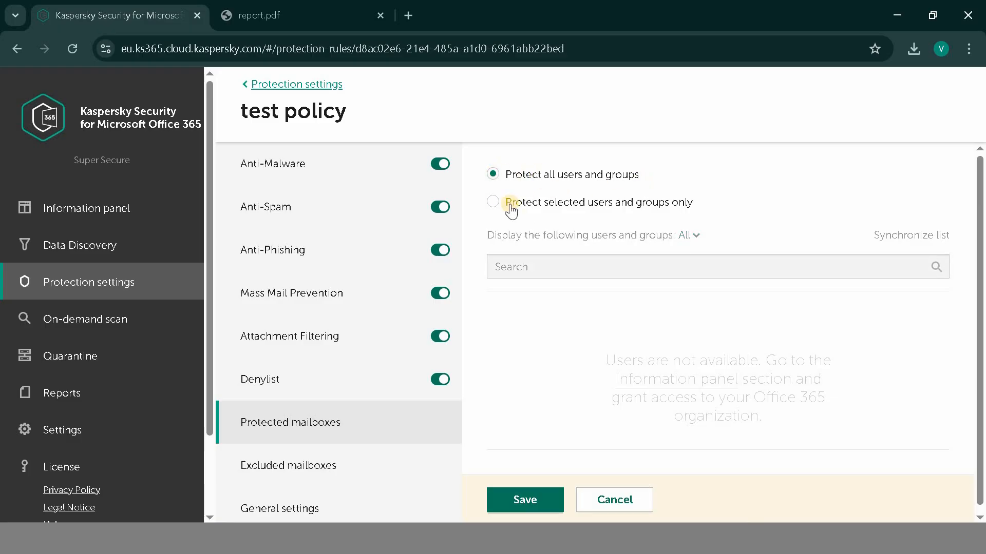
left_click(494, 202)
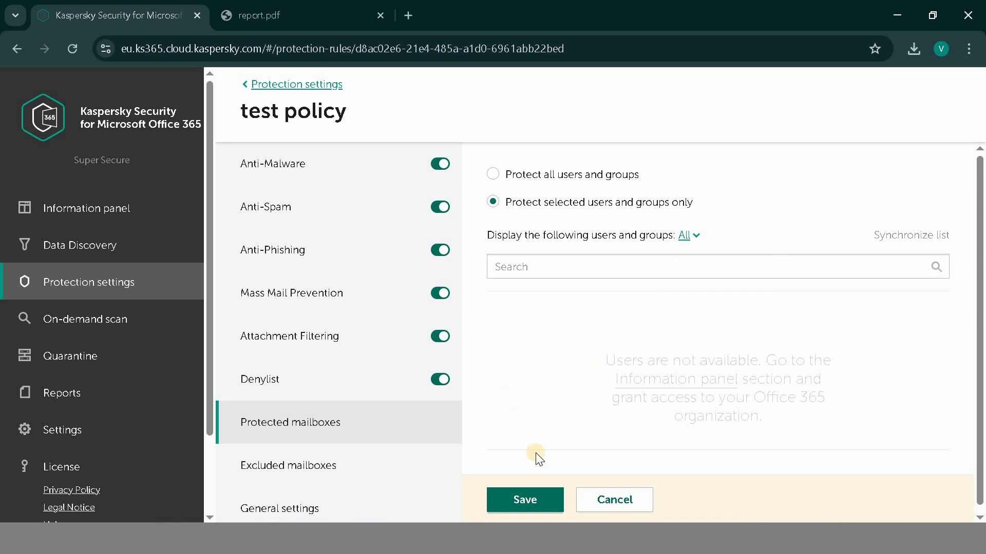
left_click(529, 499)
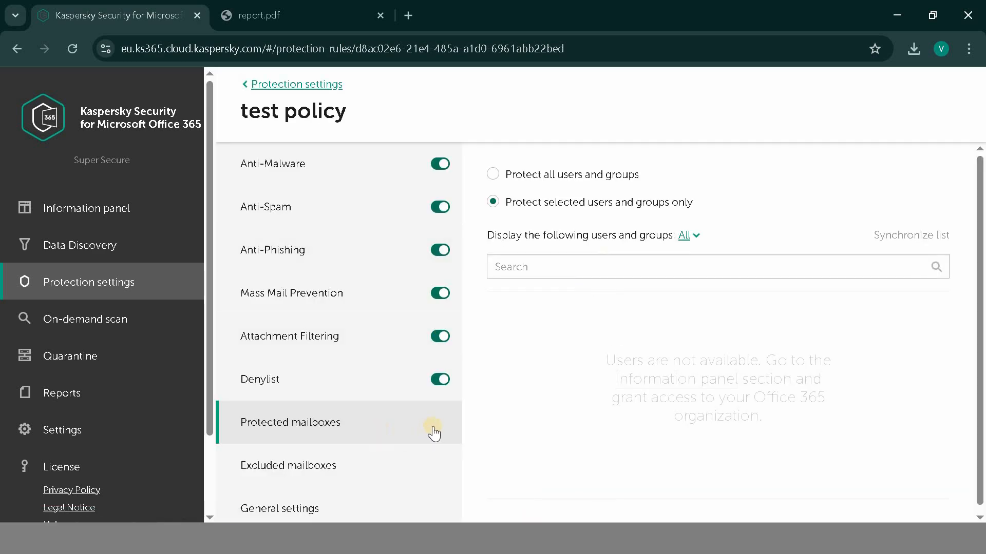
View the test policy's Excluded mailboxes and General settings, and return to its Protected mailboxes
left_click(297, 474)
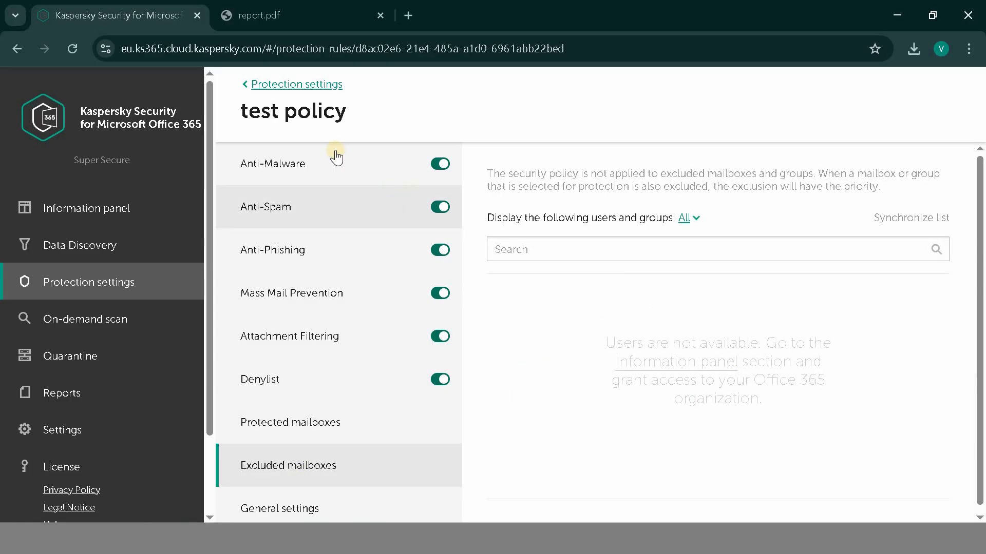
scroll(982, 332, "down", 1)
left_click_drag(985, 332, 984, 340)
left_click(280, 498)
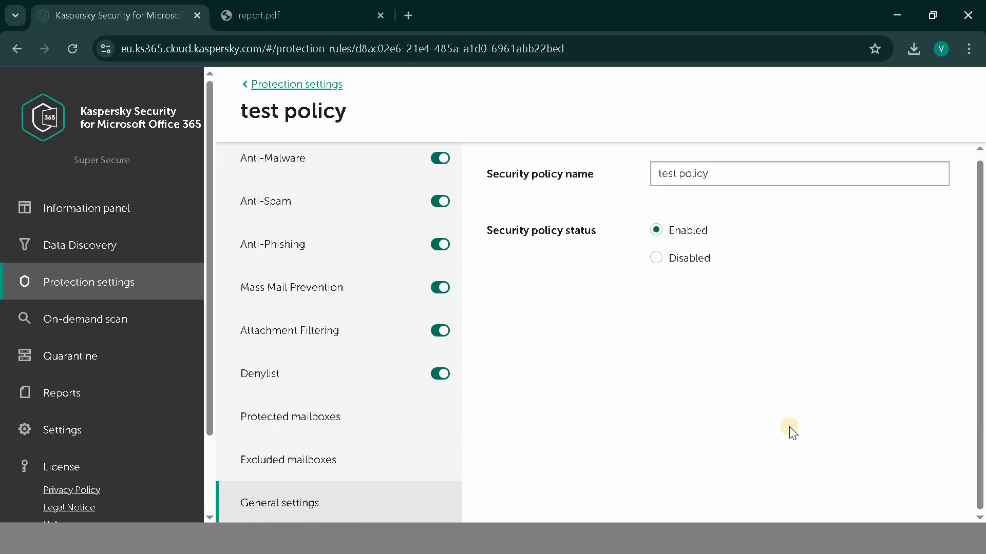
scroll(970, 263, "up", 1)
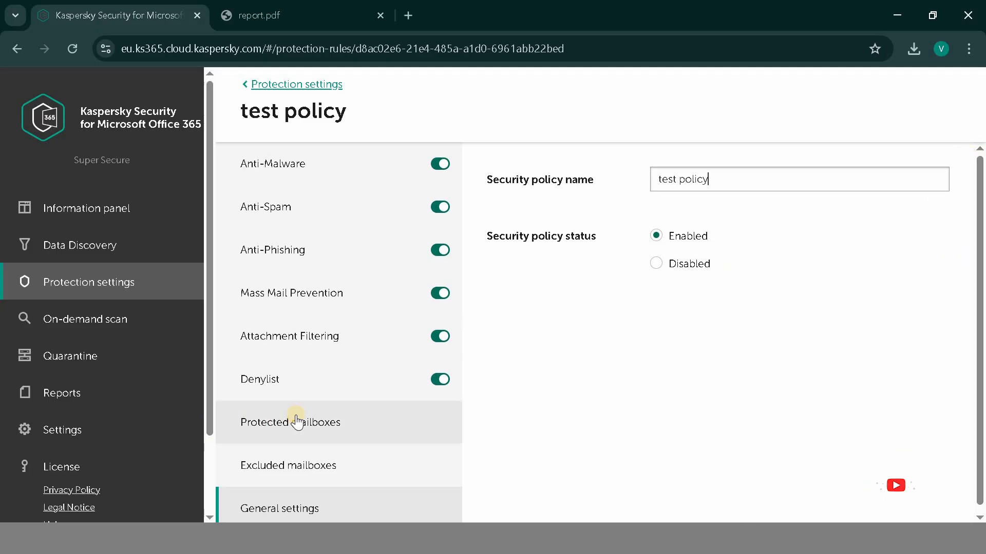
left_click(296, 421)
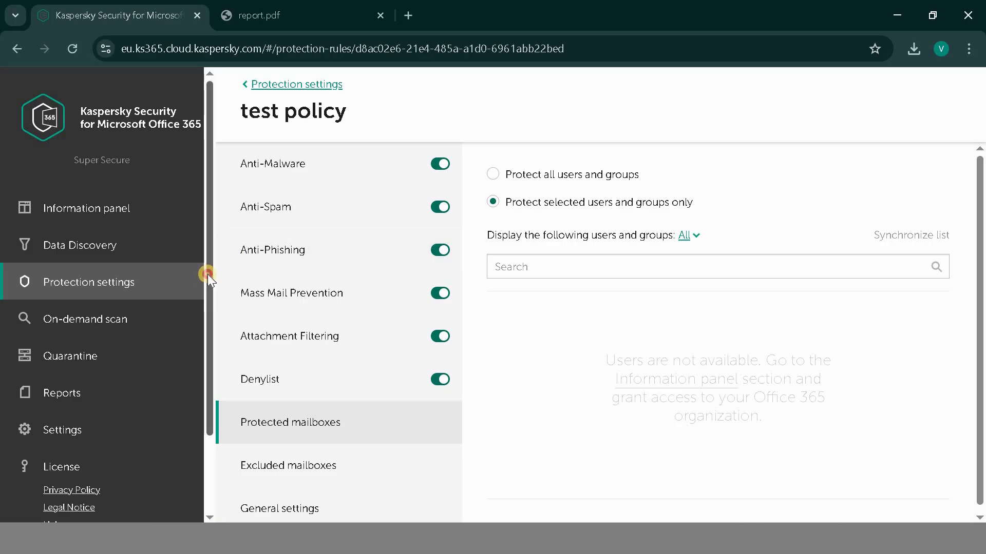
scroll(216, 379, "down", 2)
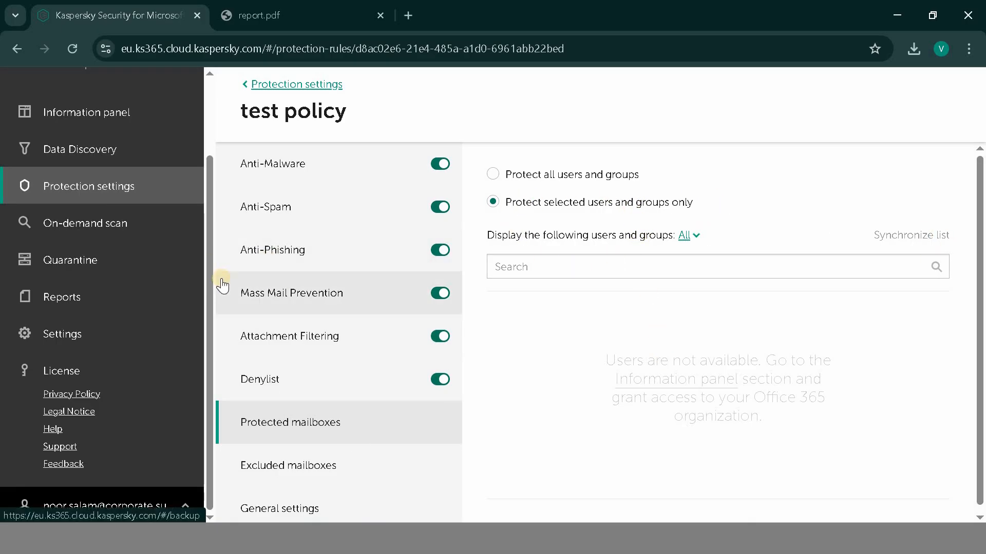
scroll(194, 147, "up", 2)
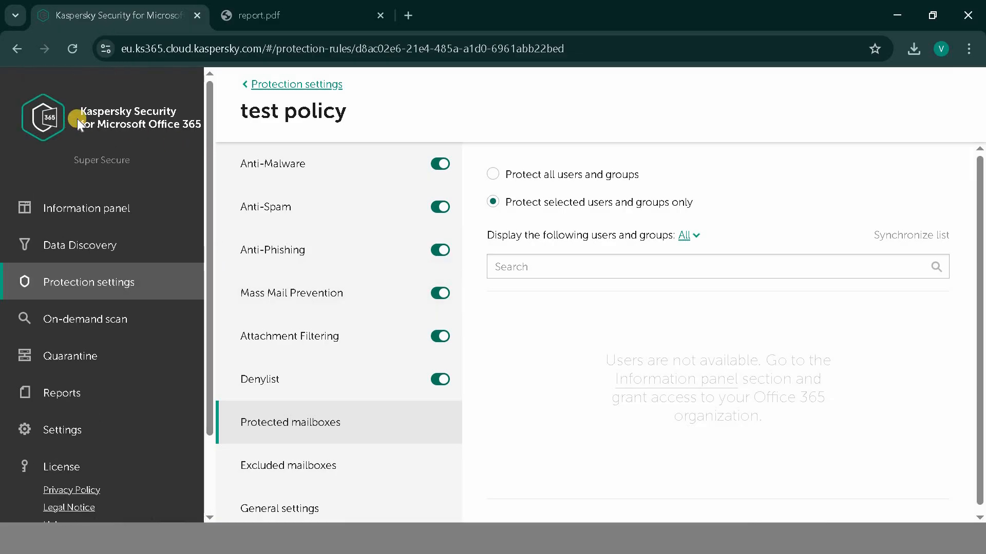